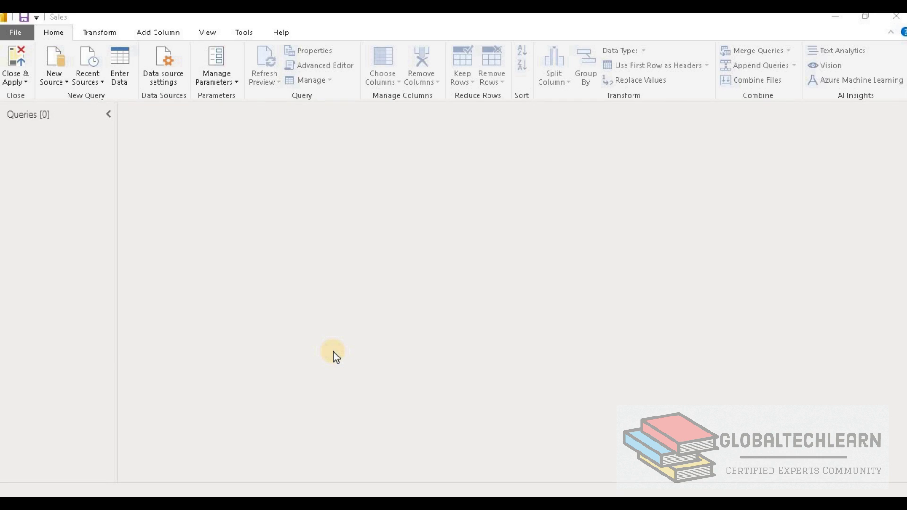
# Load the Customers table from SQL Server DESKTOP-NEABVU2, database Database1.
pyautogui.click(61, 83)
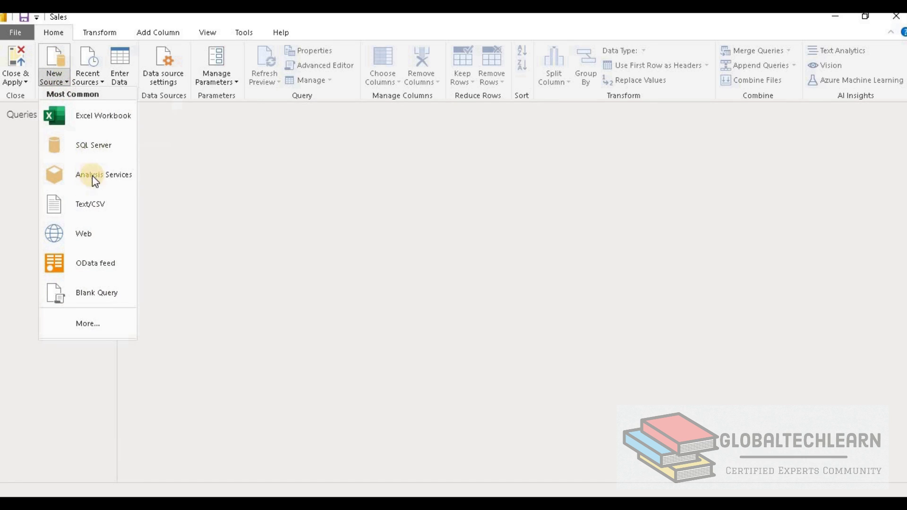
pyautogui.click(92, 145)
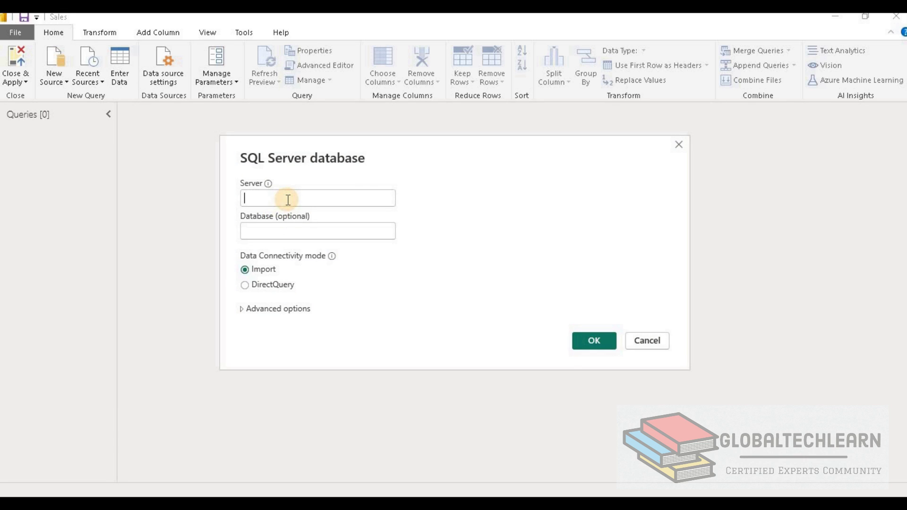
pyautogui.write('DESKTOP-NEABVU2')
pyautogui.click(360, 236)
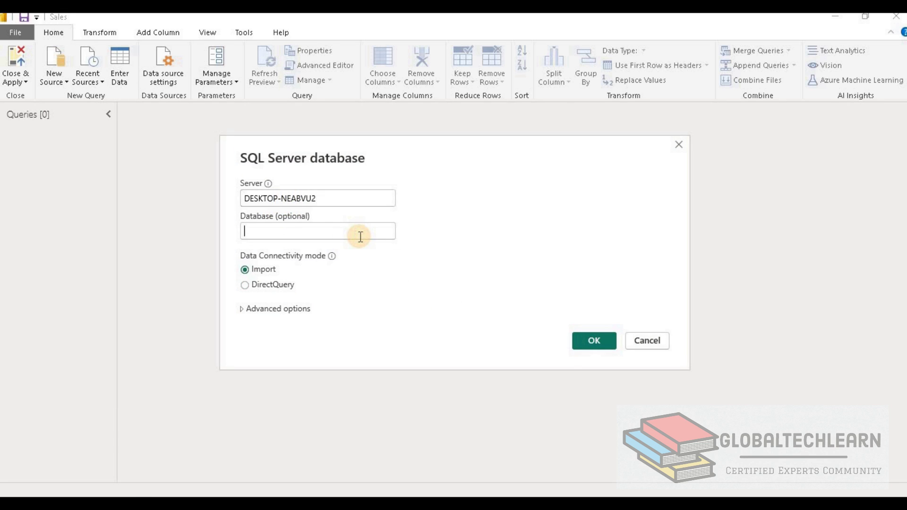
pyautogui.write('Database1')
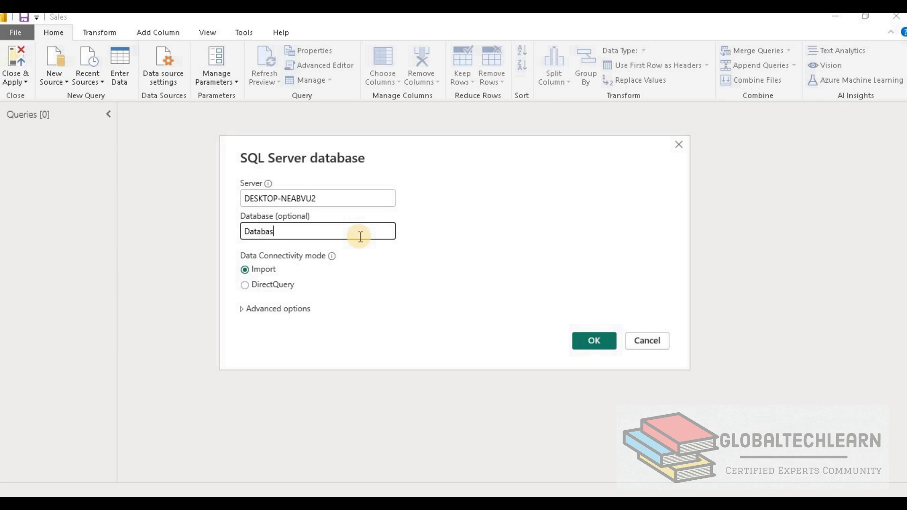
pyautogui.click(604, 342)
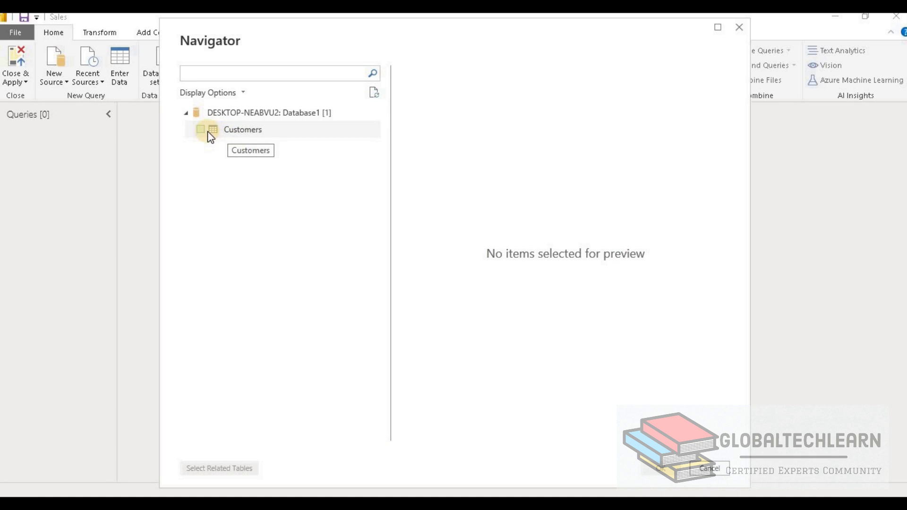
pyautogui.click(220, 133)
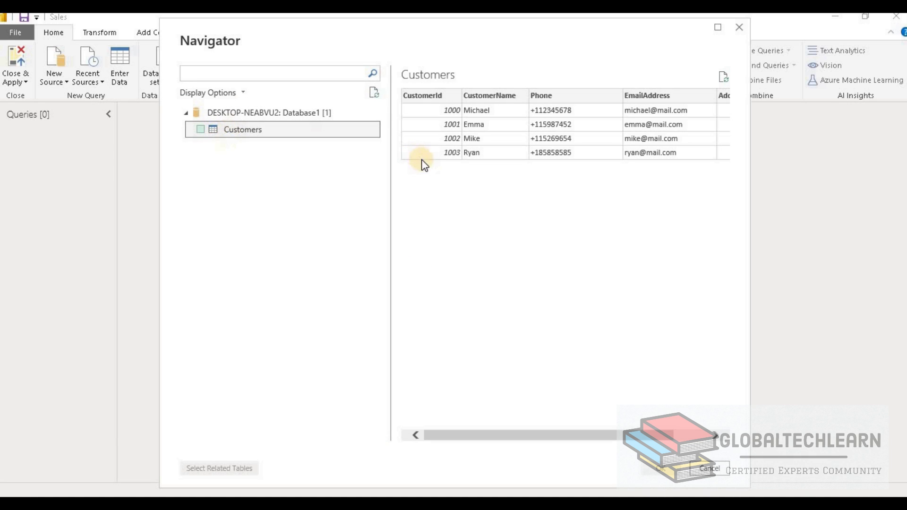
pyautogui.click(200, 129)
pyautogui.click(661, 469)
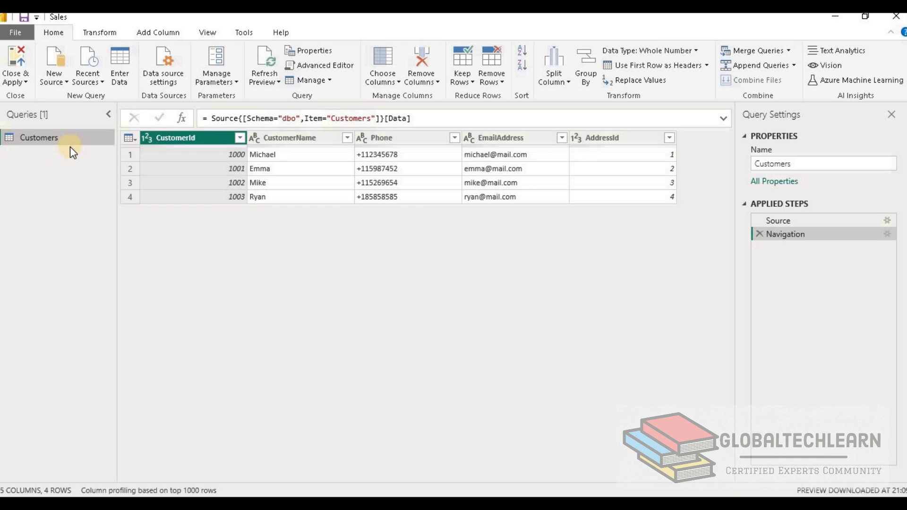
# Rename the Customers query to Customers1.
pyautogui.rightClick(65, 140)
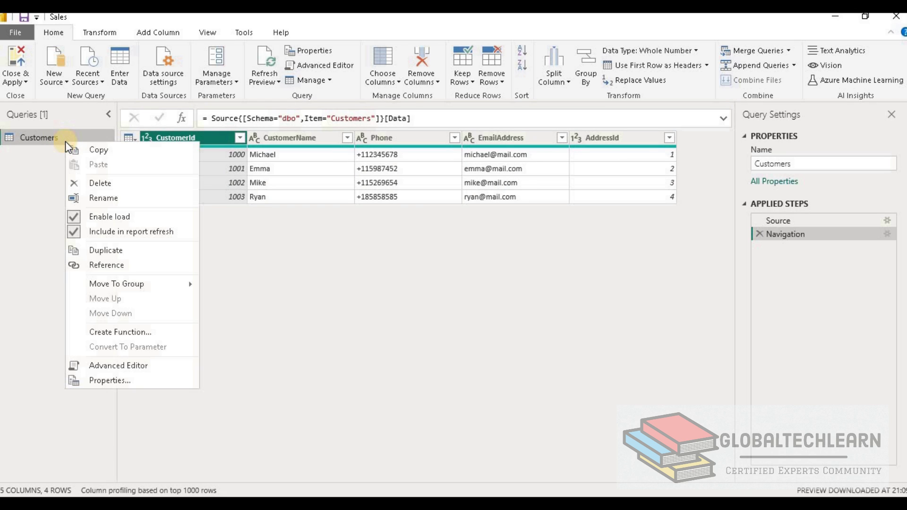
pyautogui.click(118, 196)
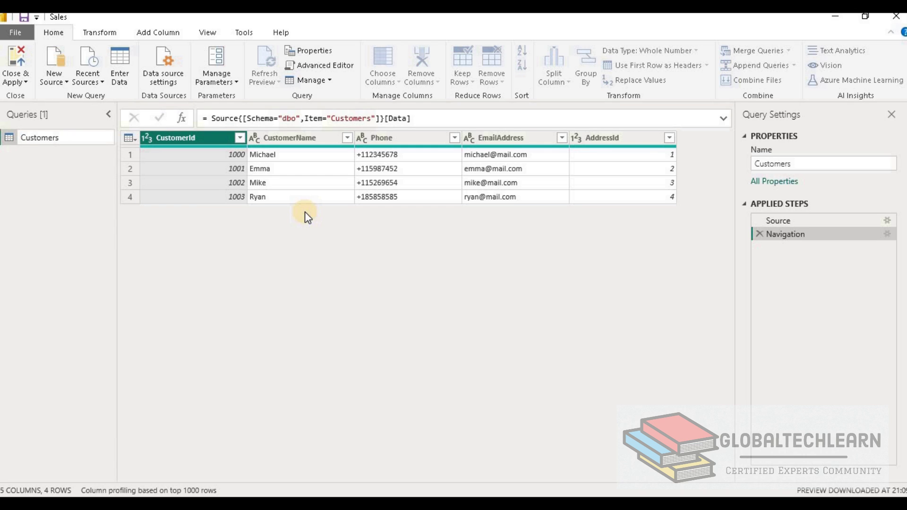
pyautogui.write('1')
pyautogui.press('Return')
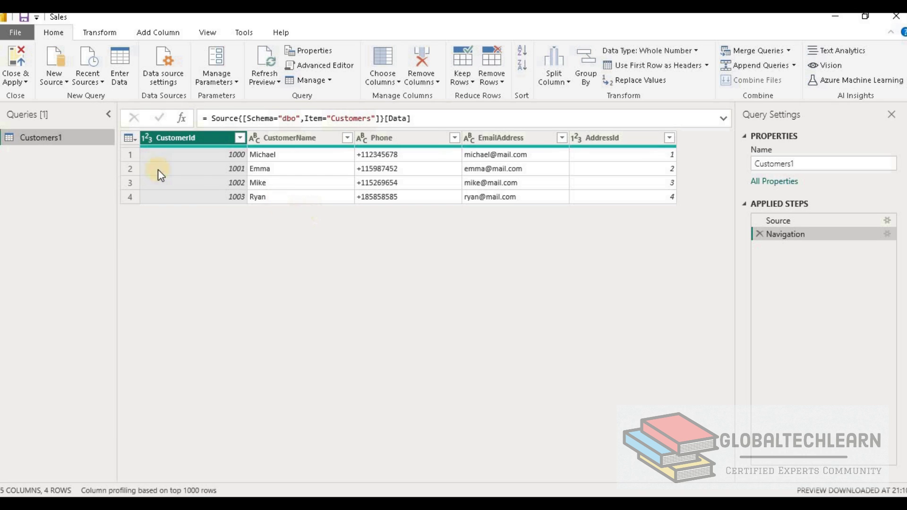
# Load the Customers table from SQL Server database Database2 as a new query.
pyautogui.click(53, 78)
pyautogui.click(85, 142)
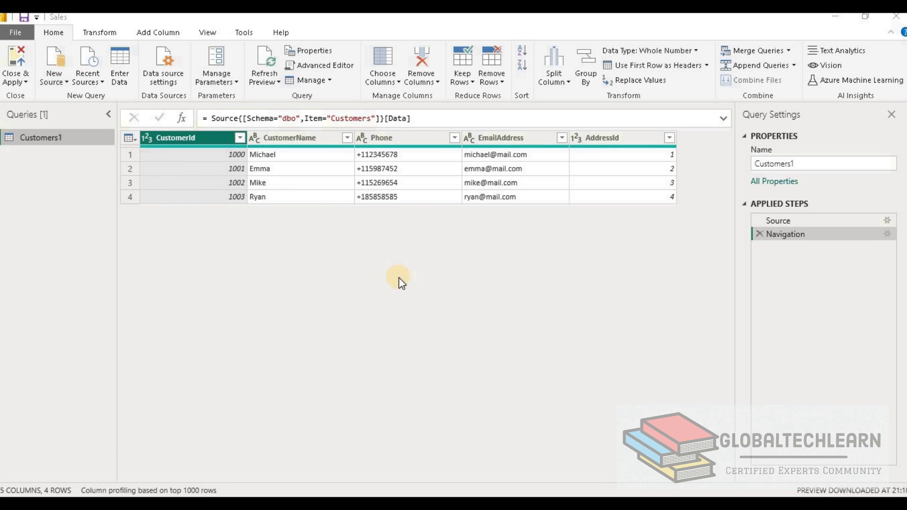
pyautogui.click(303, 200)
pyautogui.write('DESKTOP-NEABVU2')
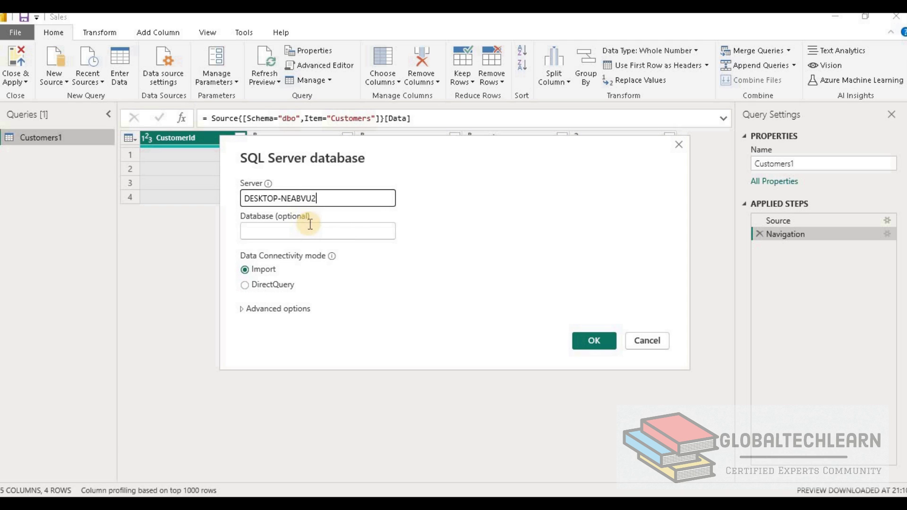
pyautogui.click(310, 230)
pyautogui.write('Database2')
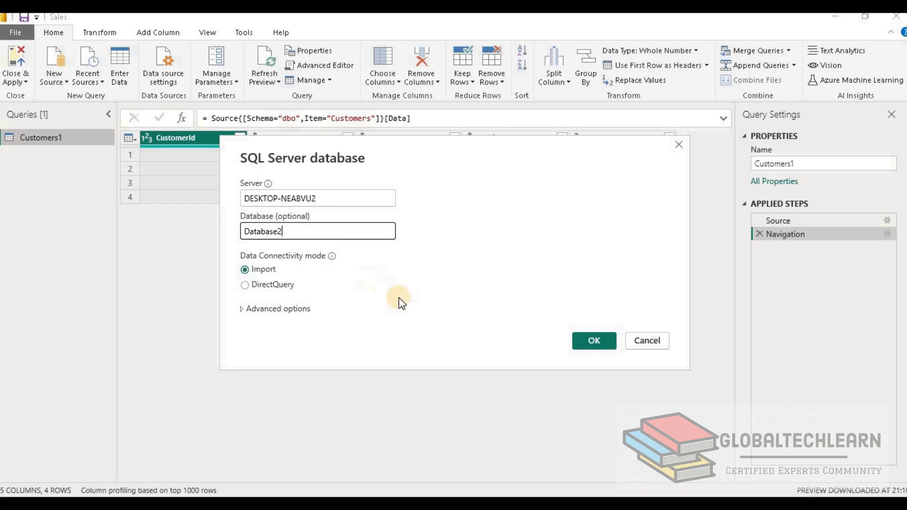
pyautogui.click(590, 341)
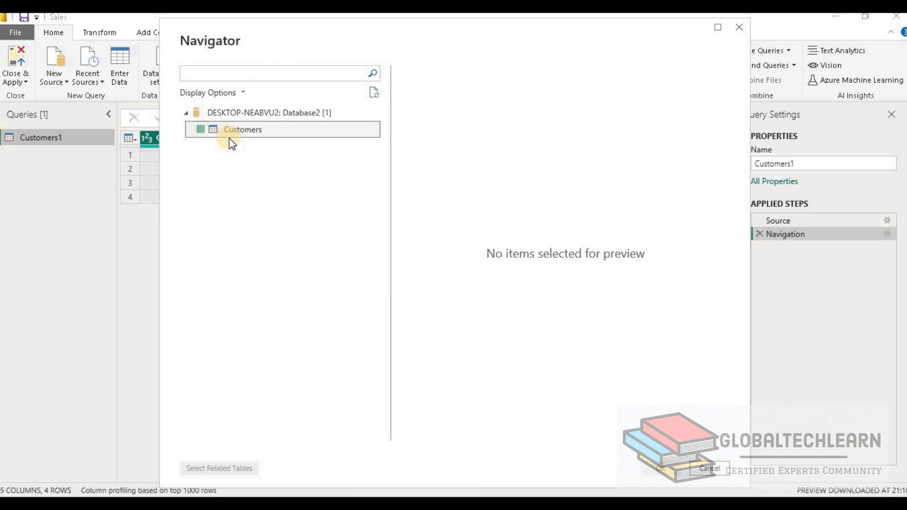
pyautogui.click(231, 138)
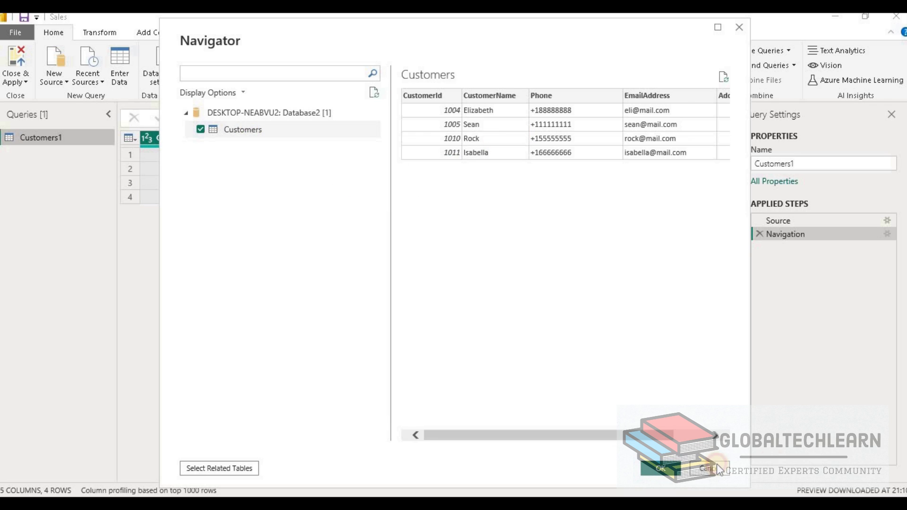
pyautogui.click(660, 468)
# Rename the new Customers query to Customers2.
pyautogui.click(50, 160)
pyautogui.rightClick(48, 155)
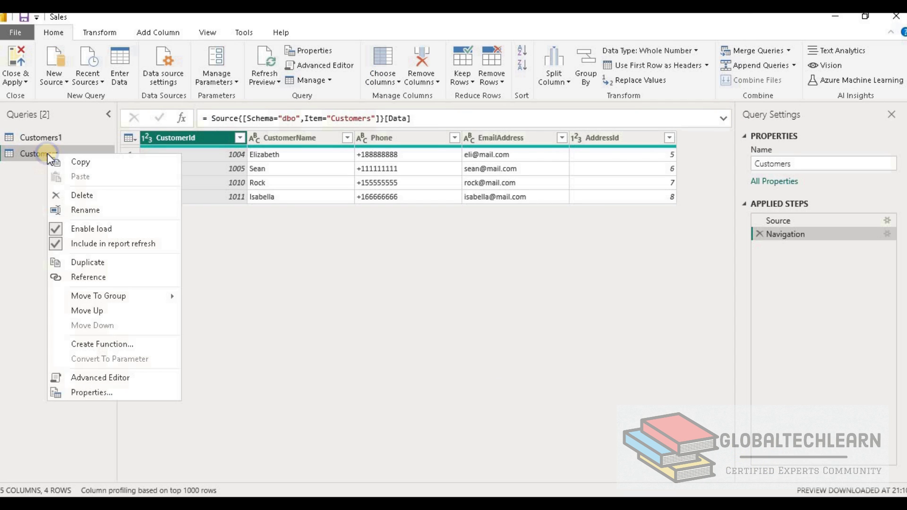
pyautogui.click(92, 210)
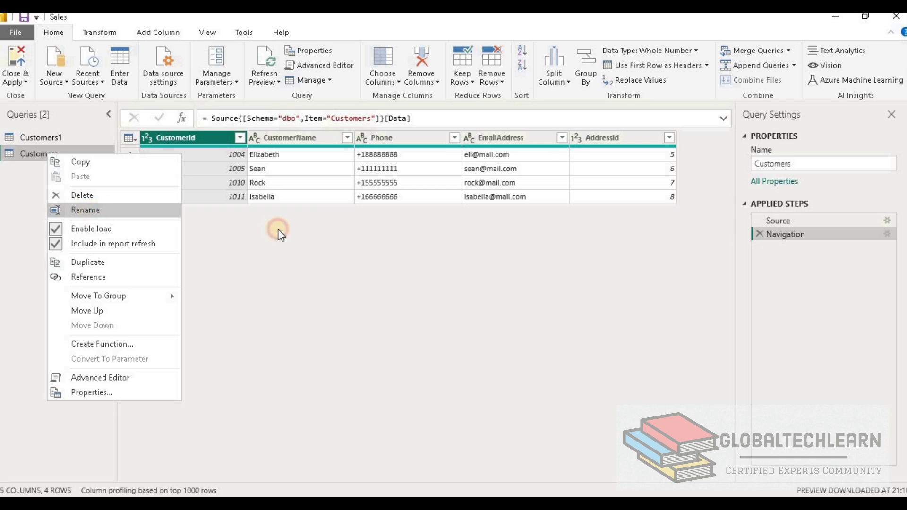
pyautogui.write('2')
pyautogui.press('Return')
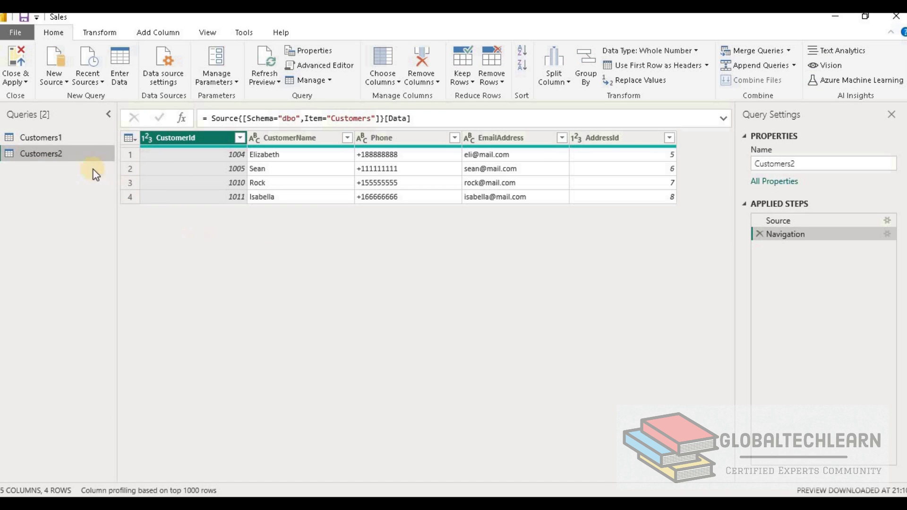
# Compare the Customers1 and Customers2 previews, then show the Append Queries options.
pyautogui.click(57, 139)
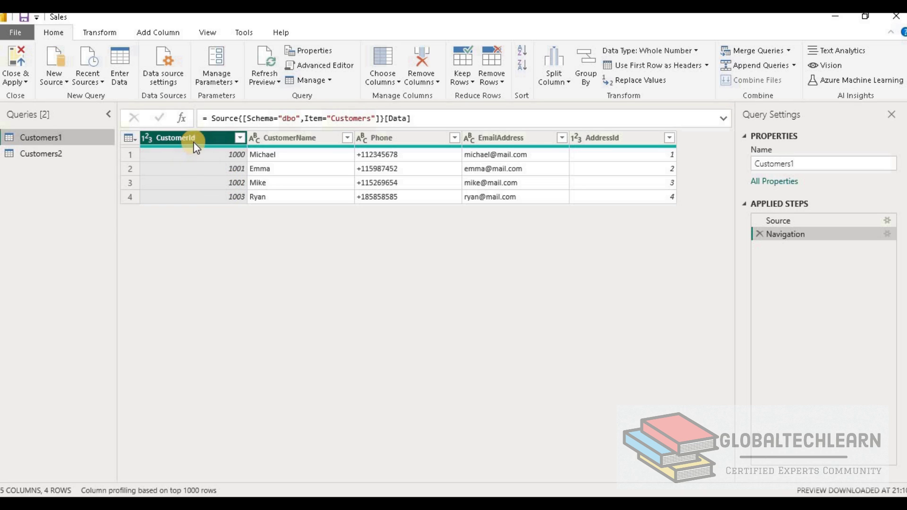
pyautogui.moveTo(396, 151)
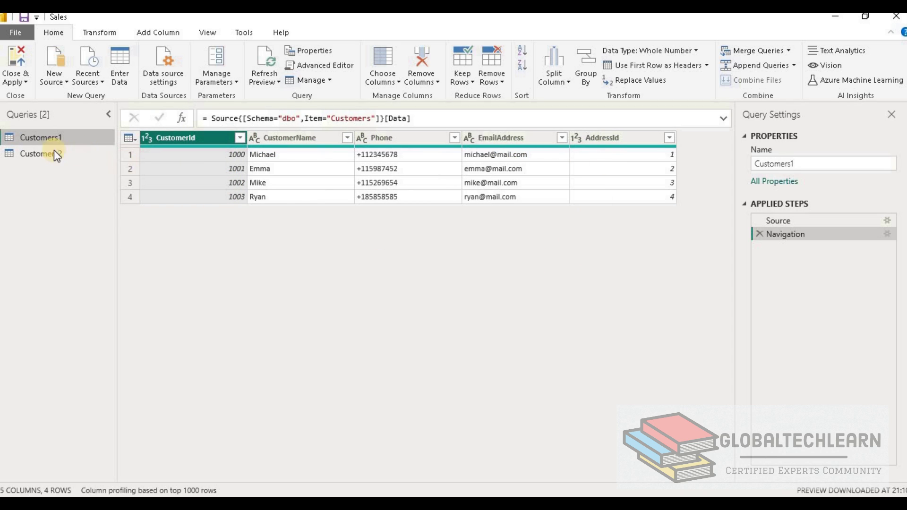
pyautogui.click(38, 154)
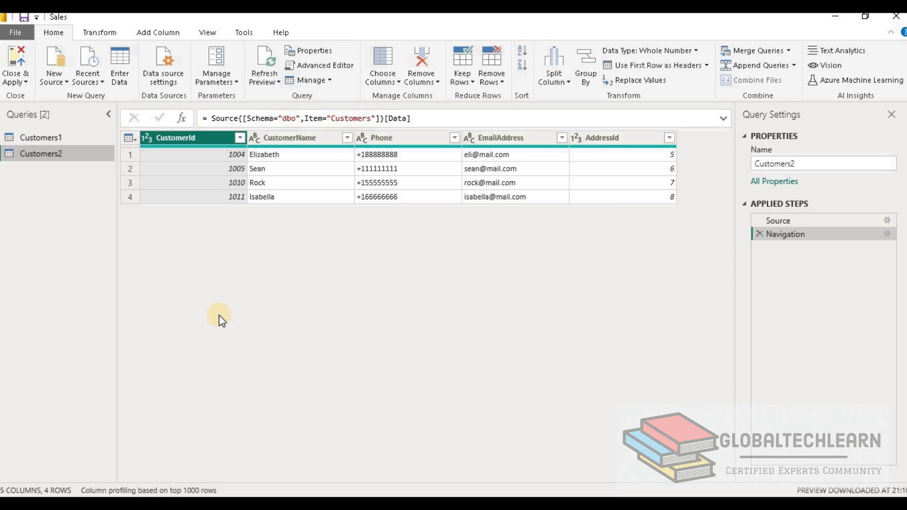
pyautogui.click(36, 137)
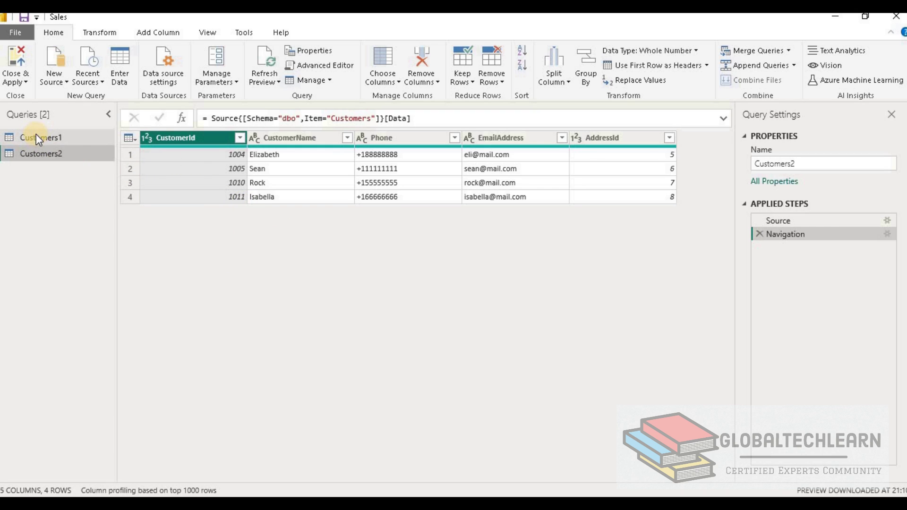
pyautogui.click(37, 153)
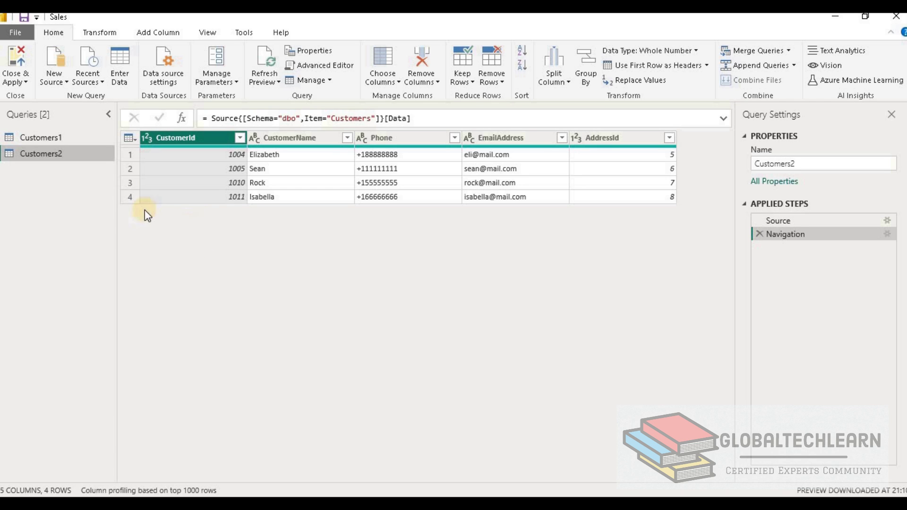
pyautogui.click(53, 138)
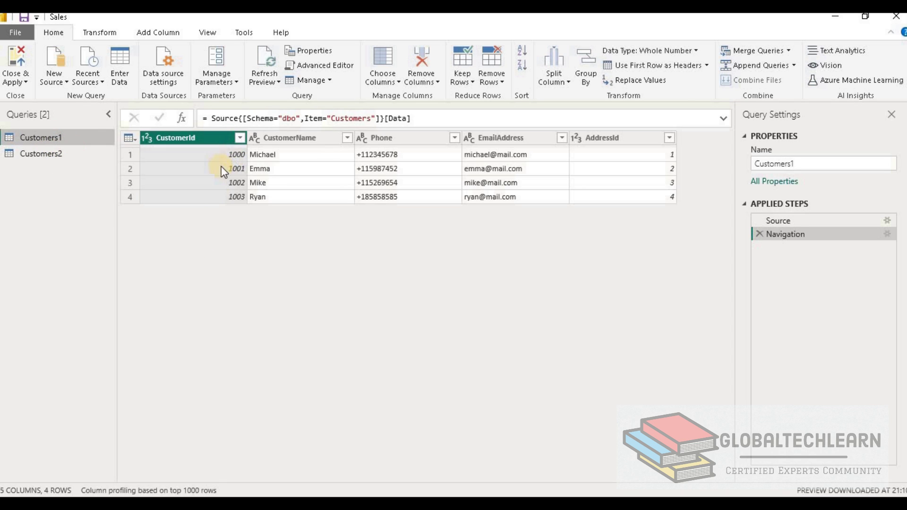
pyautogui.click(59, 153)
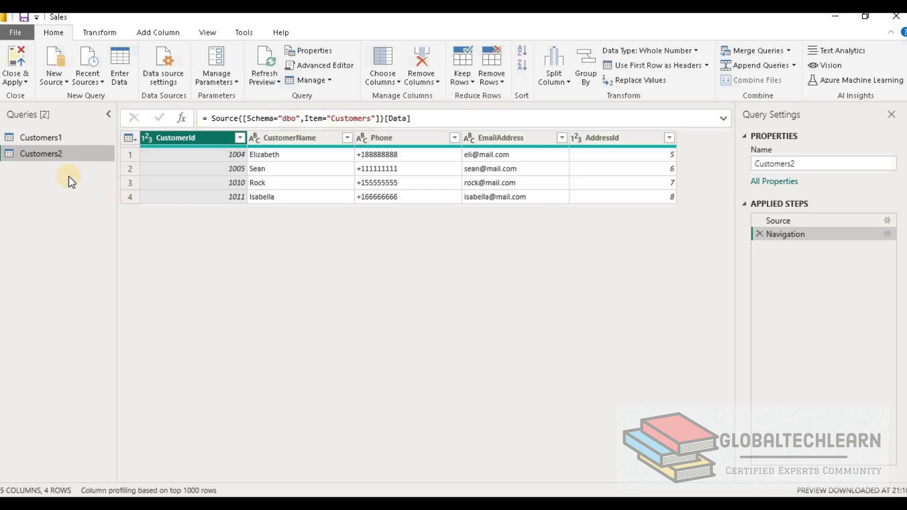
pyautogui.click(45, 138)
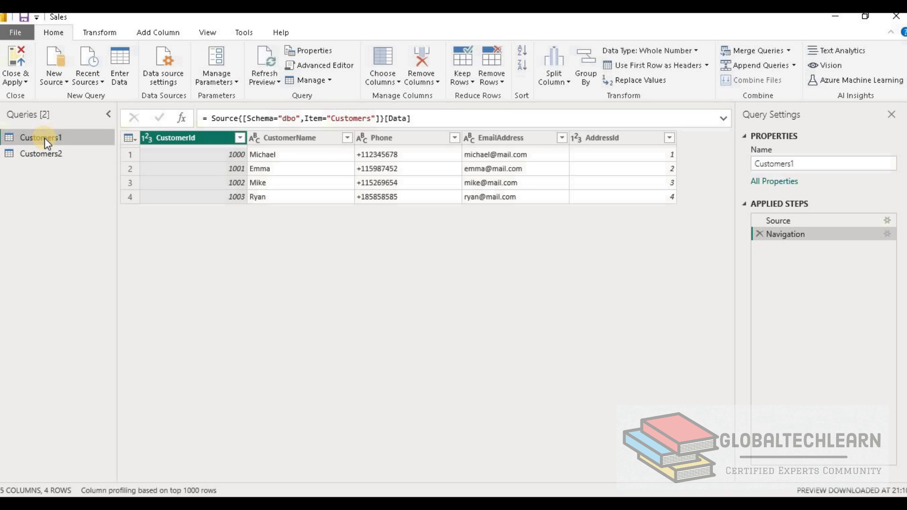
pyautogui.click(45, 153)
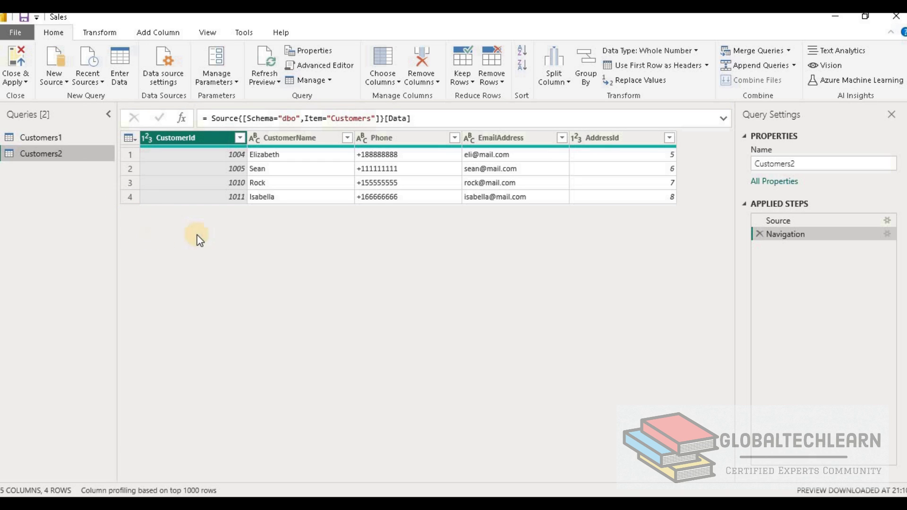
pyautogui.click(794, 66)
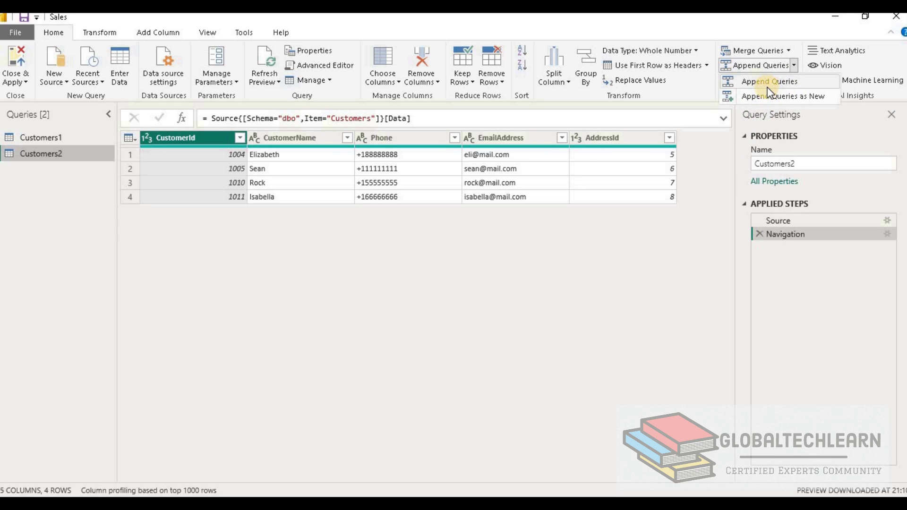
pyautogui.click(54, 156)
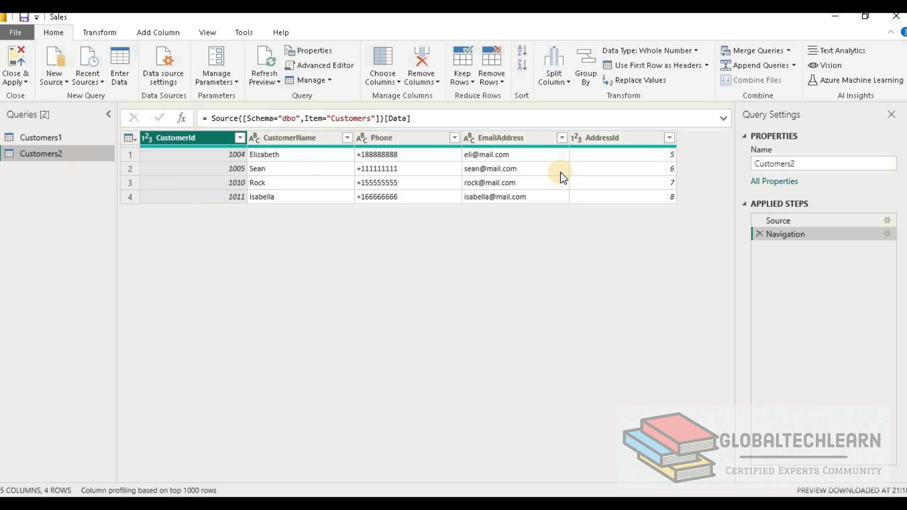
pyautogui.click(794, 65)
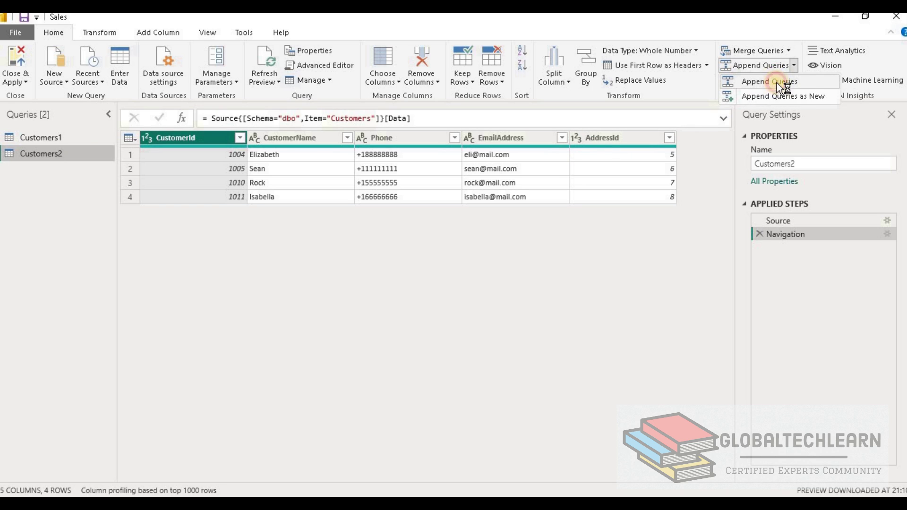
pyautogui.click(777, 83)
pyautogui.click(375, 278)
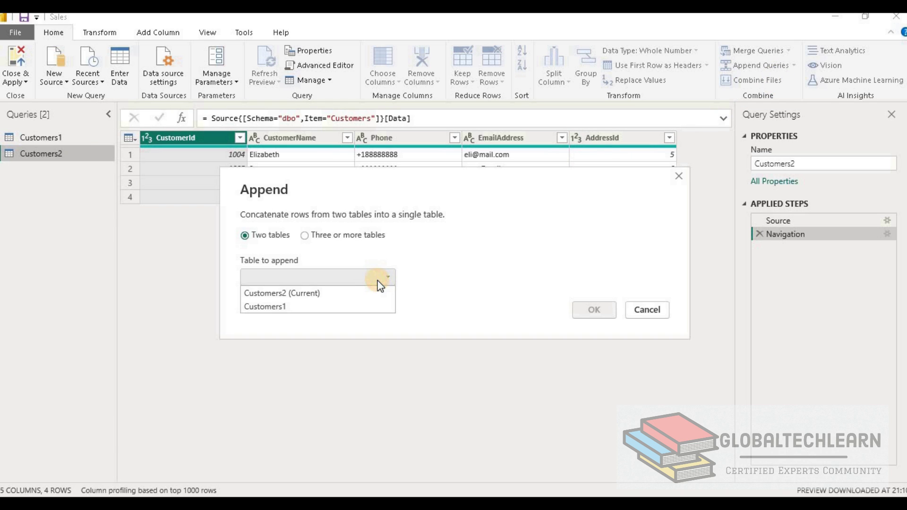
pyautogui.click(303, 307)
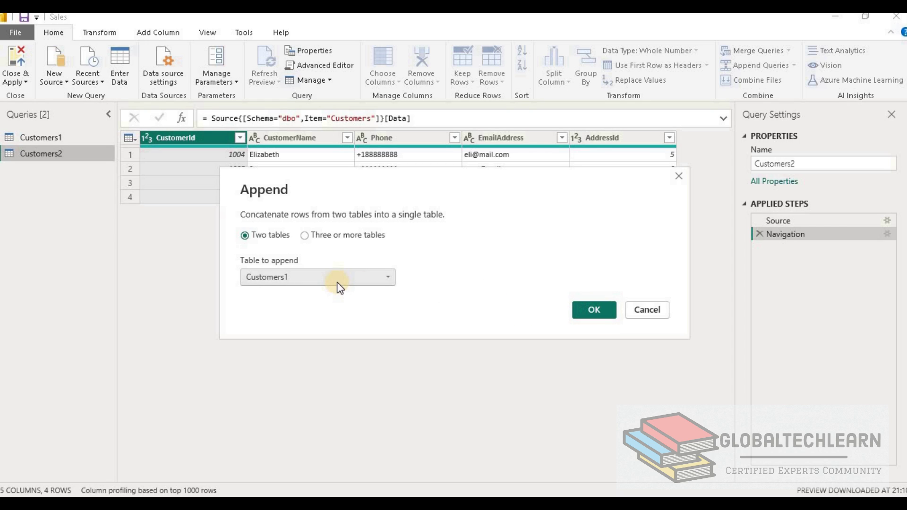
pyautogui.click(590, 308)
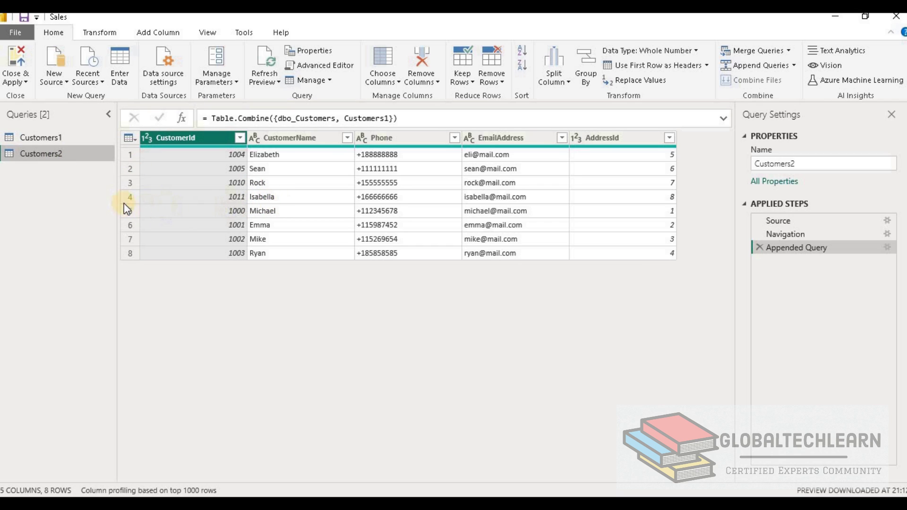
pyautogui.click(759, 247)
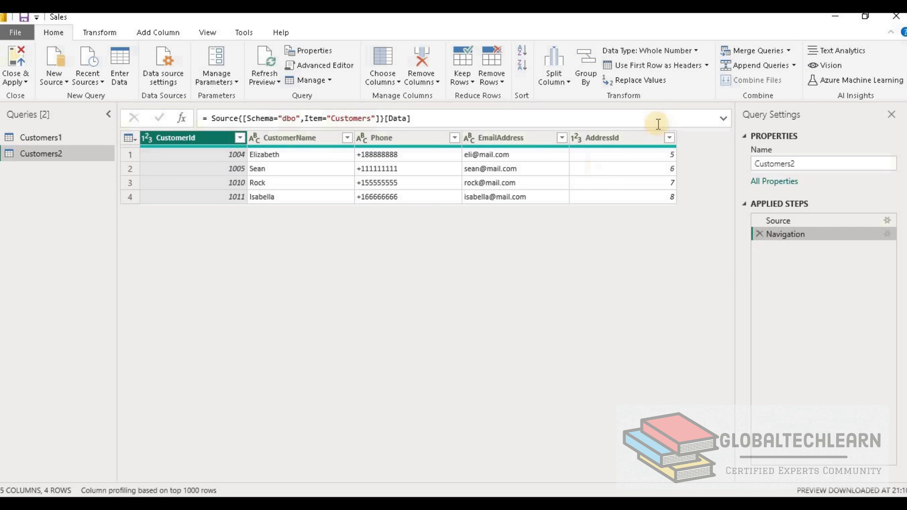
# Append Customers1 to Customers2 as a new query, Append1.
pyautogui.click(793, 66)
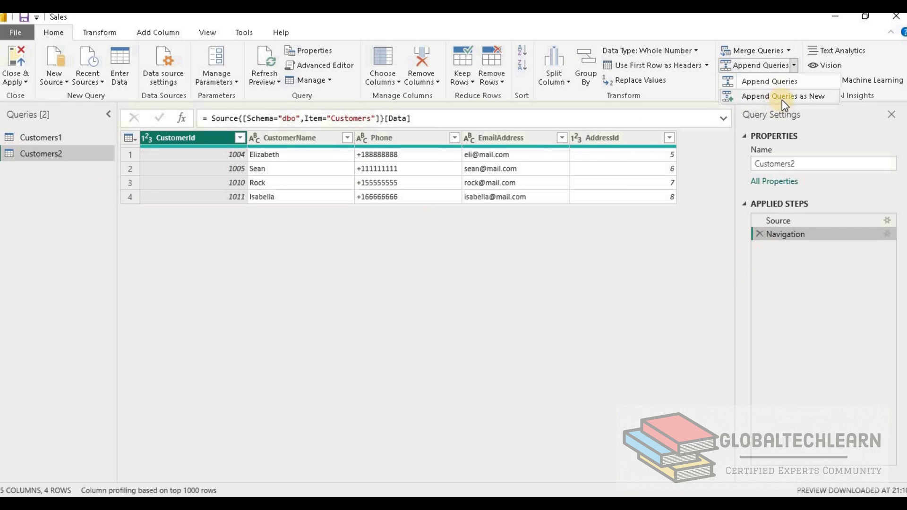
pyautogui.click(782, 101)
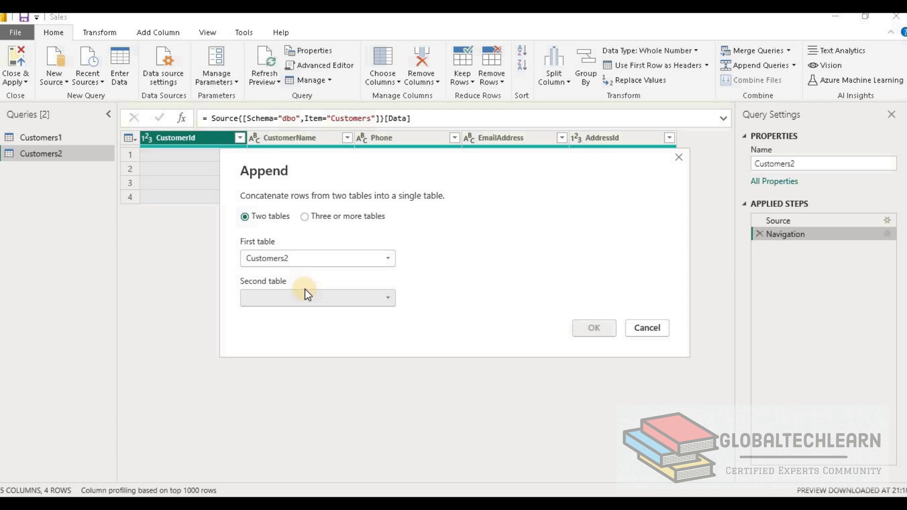
pyautogui.click(306, 293)
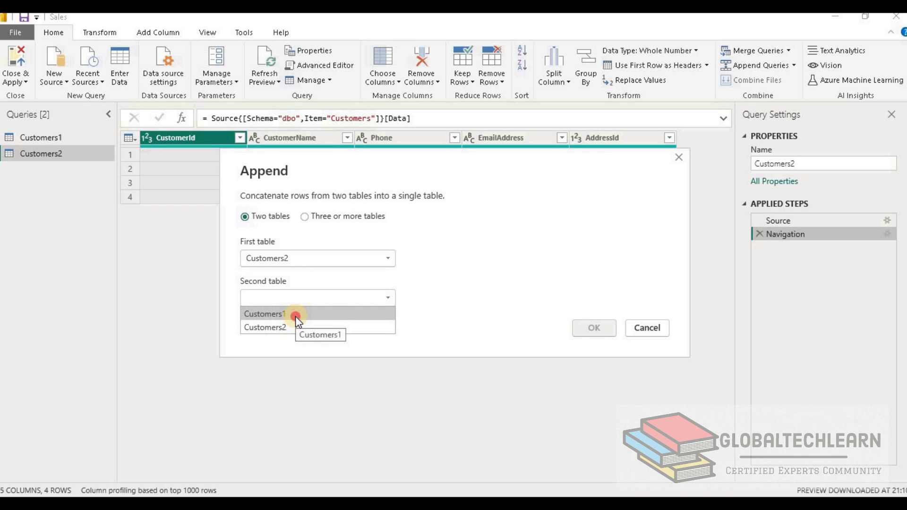
pyautogui.click(295, 316)
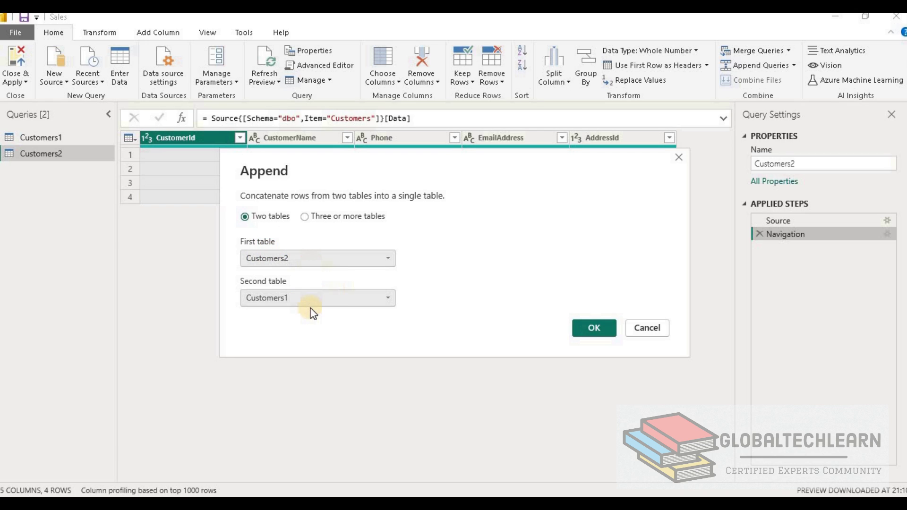
pyautogui.click(604, 331)
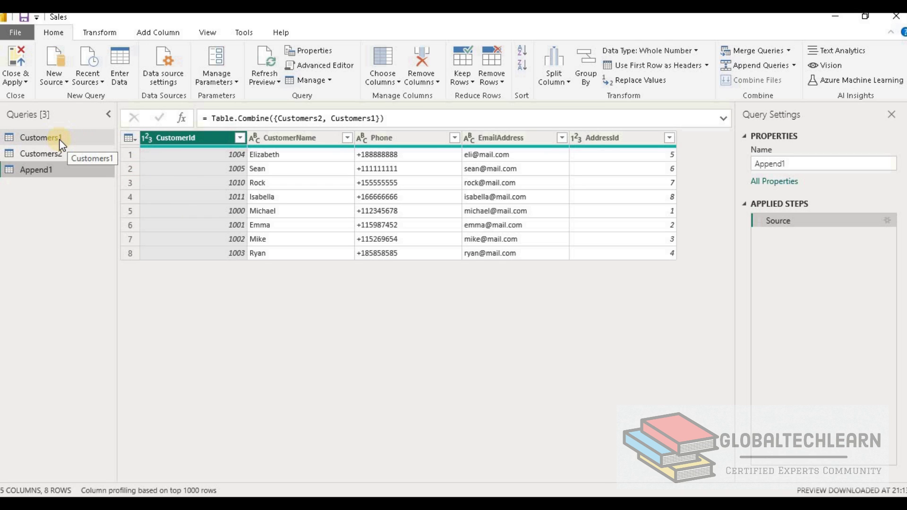
# Rename the Append1 query to Customer.
pyautogui.rightClick(39, 171)
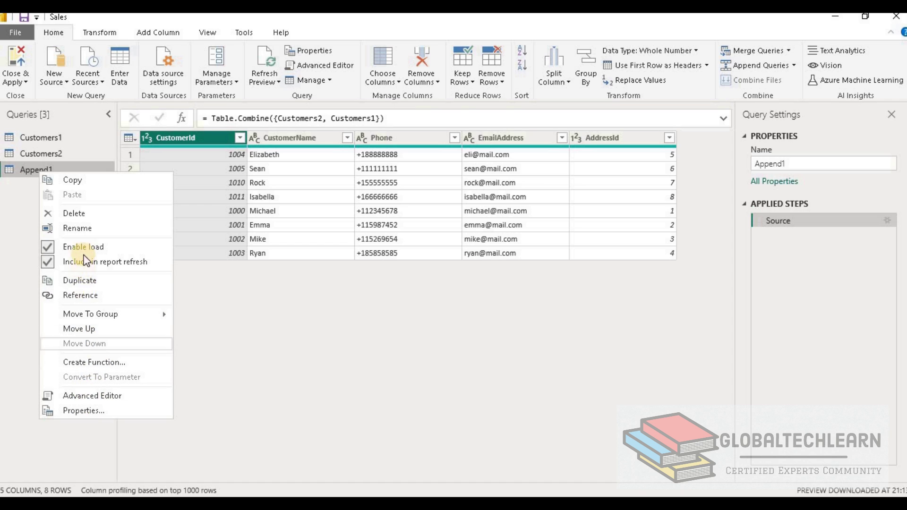
pyautogui.click(74, 228)
pyautogui.write('Customer')
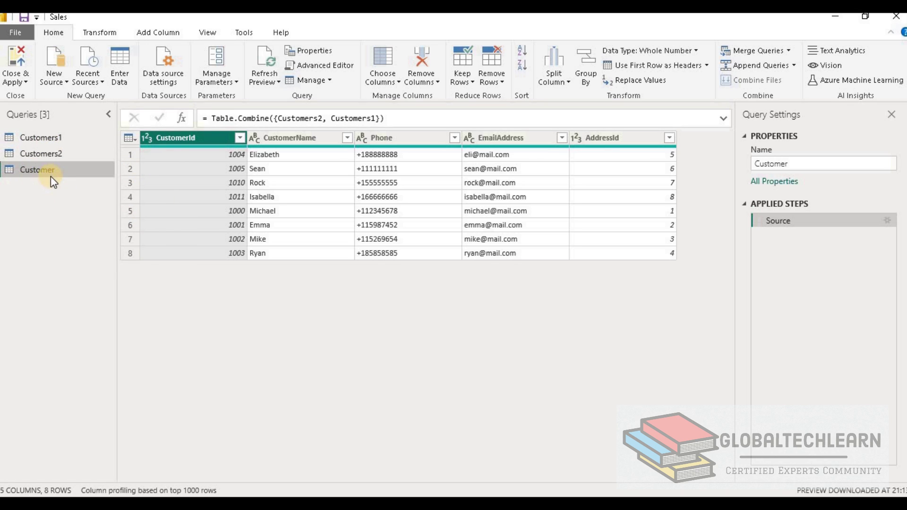
pyautogui.click(51, 154)
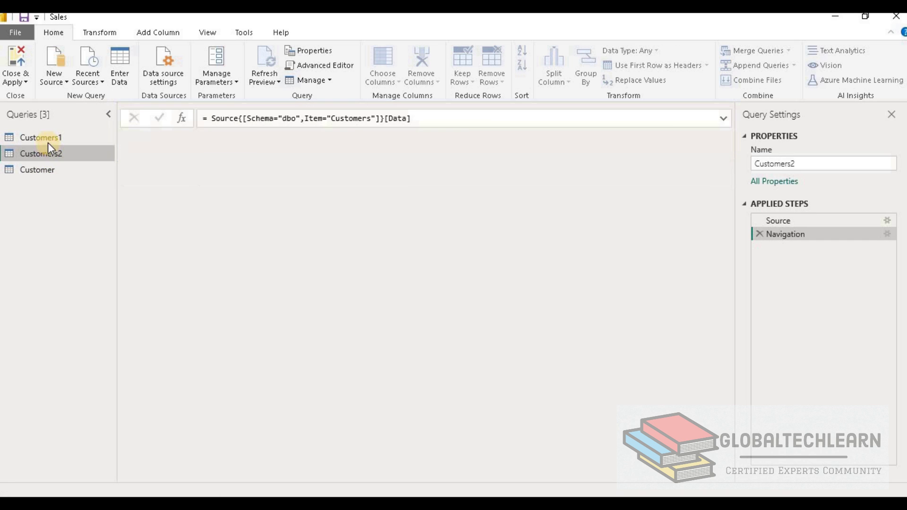
# Review the Customers1, Customers2 and eight-row Customer query previews in turn.
pyautogui.click(46, 136)
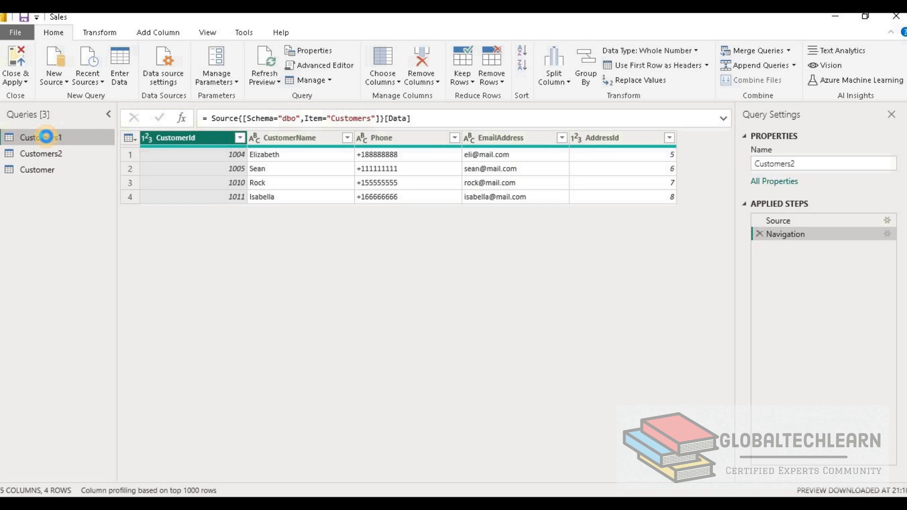
pyautogui.click(85, 154)
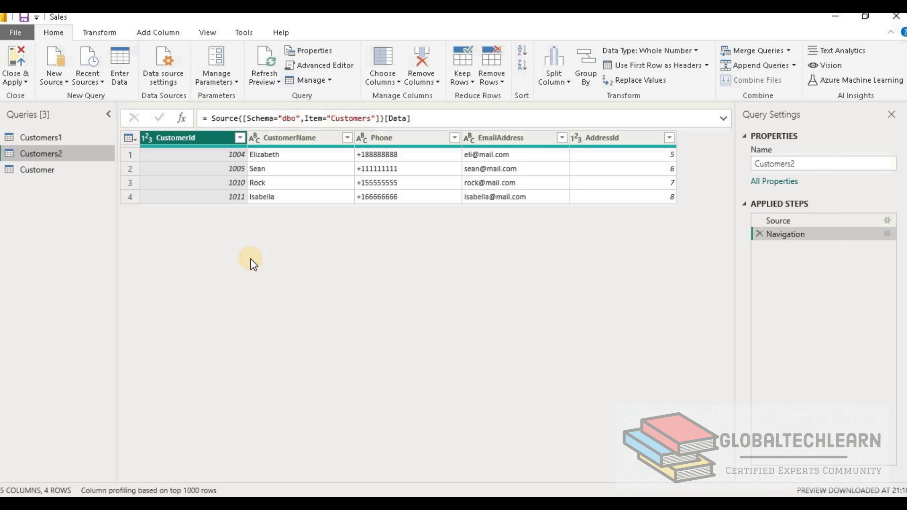
pyautogui.click(39, 176)
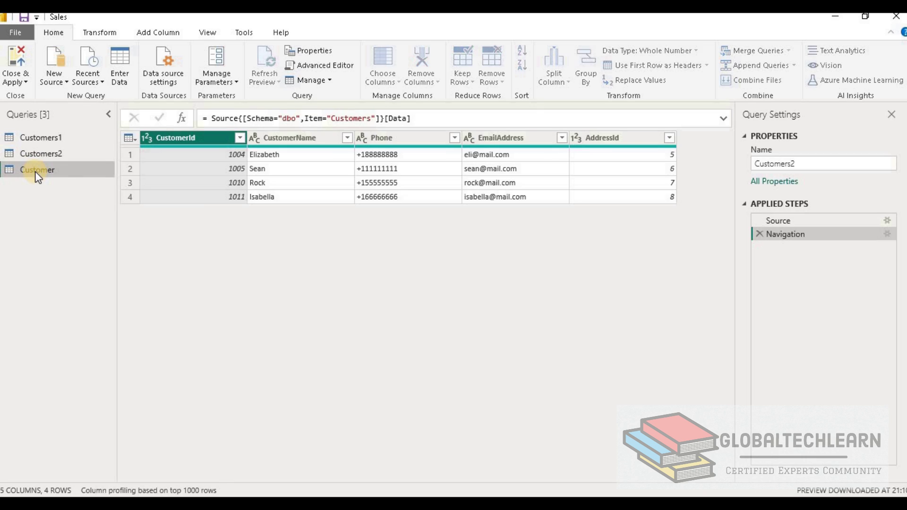